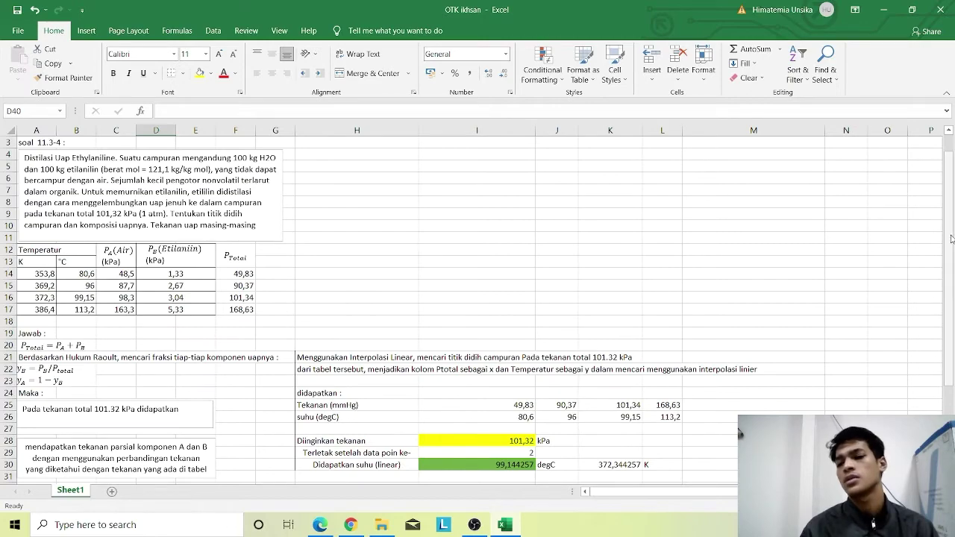
- Scroll down to rows 32–35 showing Ptotal 101.32, PA 98.2806 and PB 3.0394 kPa
drag(950, 237, 953, 266)
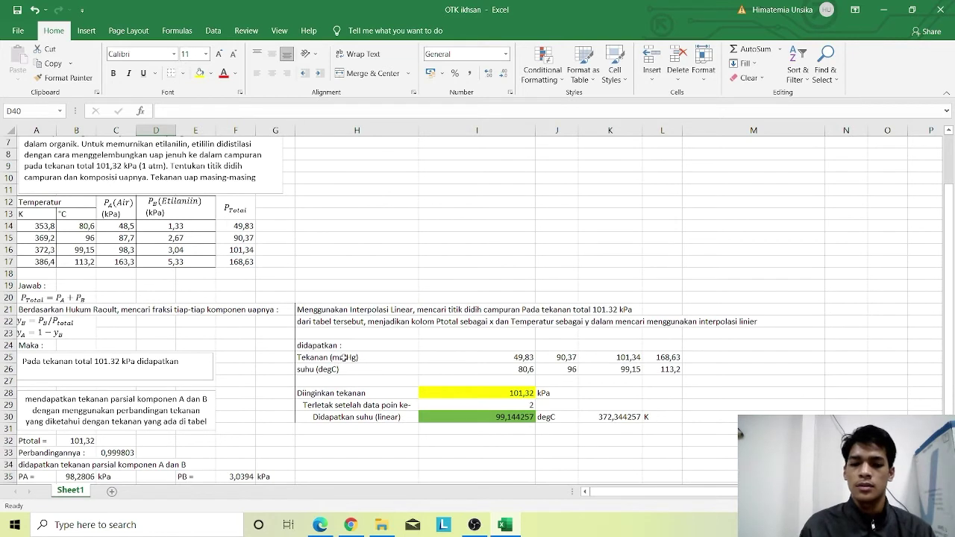
- Change the H25 label's unit so it reads 'Tekanan (kPa)'
click(342, 357)
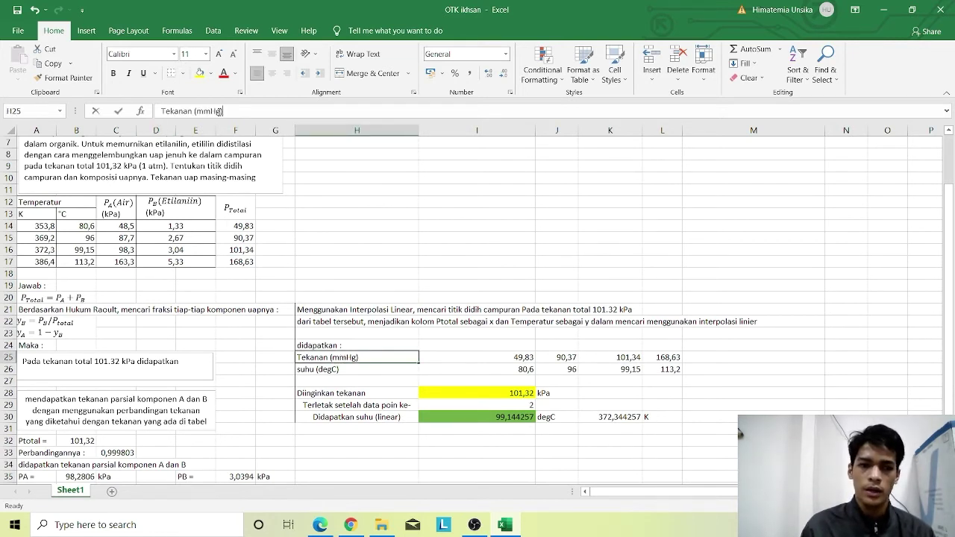
click(219, 111)
key(BackSpace)
key(BackSpace)
key(BackSpace)
key(BackSpace)
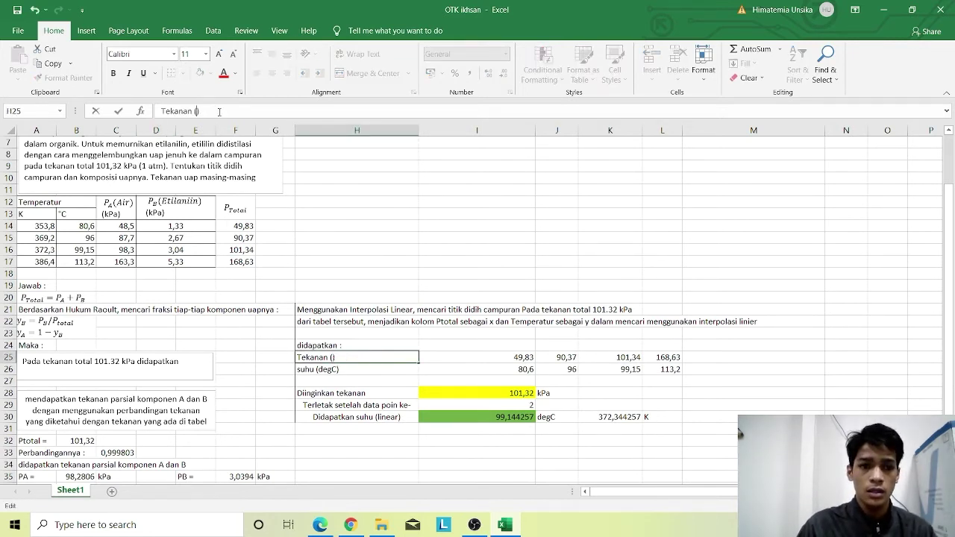
text(kPa)
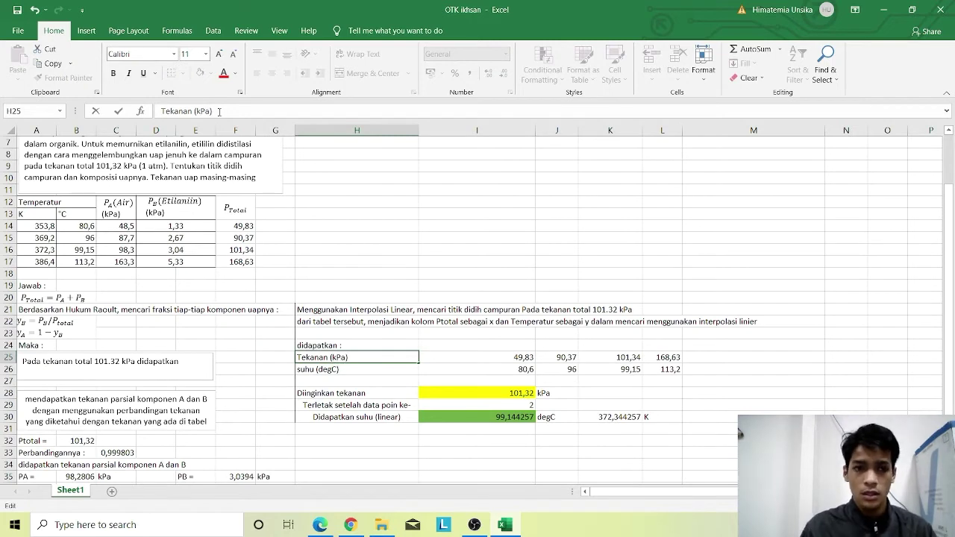
key(Return)
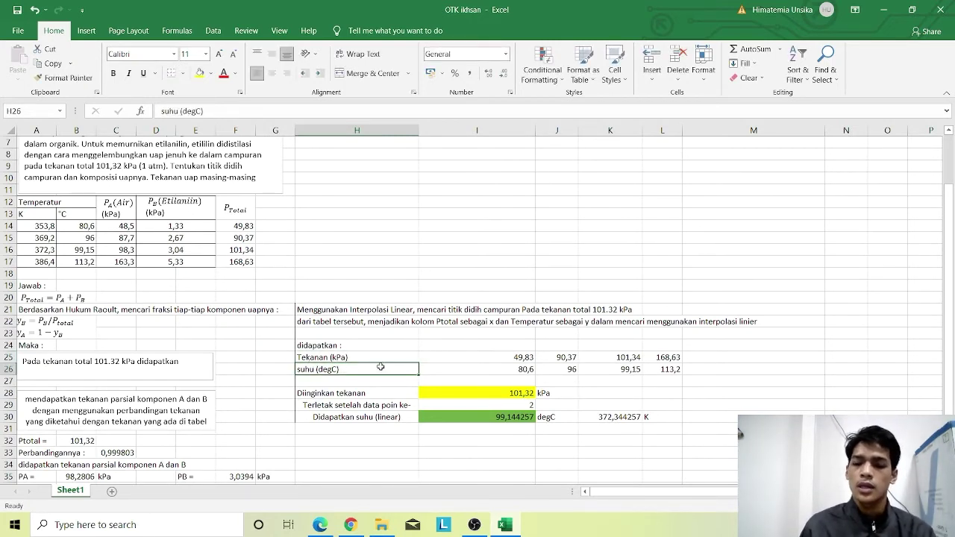
click(460, 358)
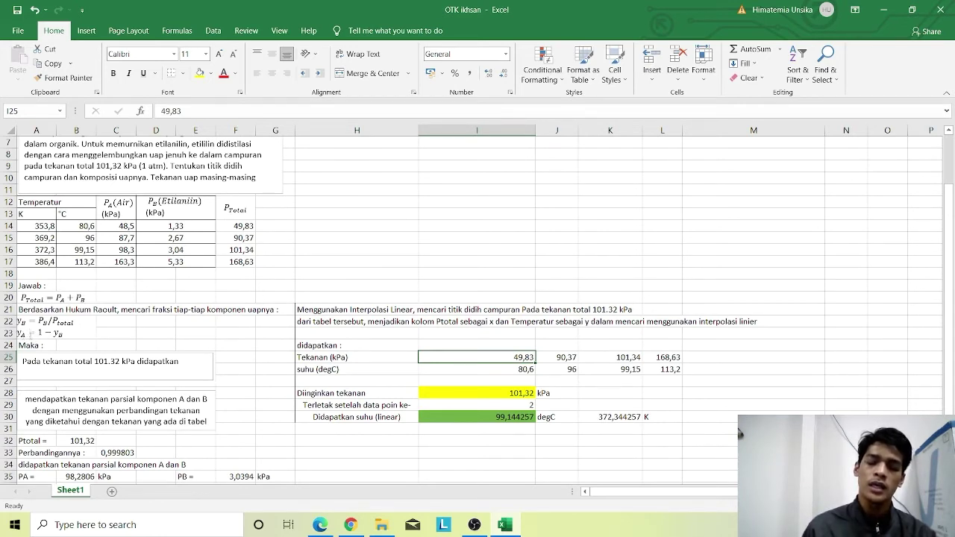
click(30, 333)
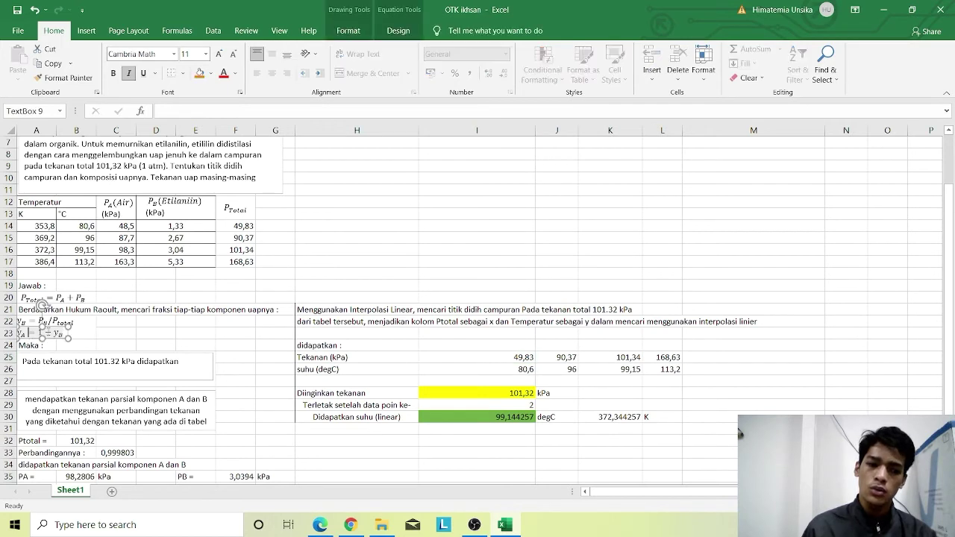
click(76, 332)
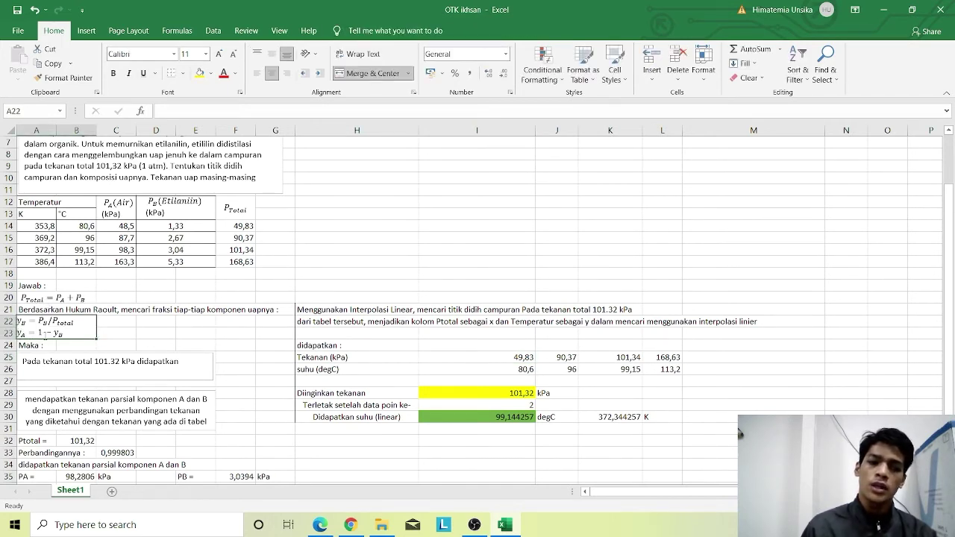
click(139, 335)
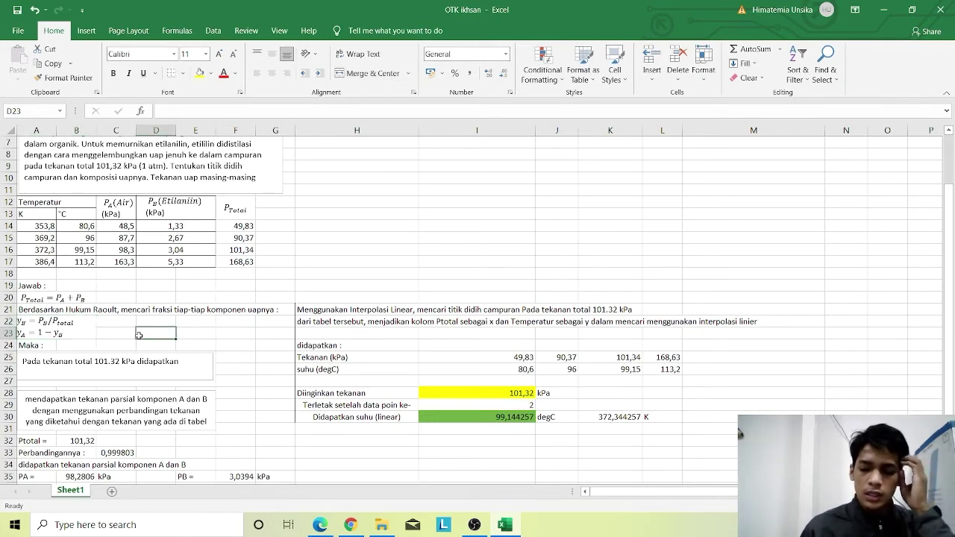
key(Down)
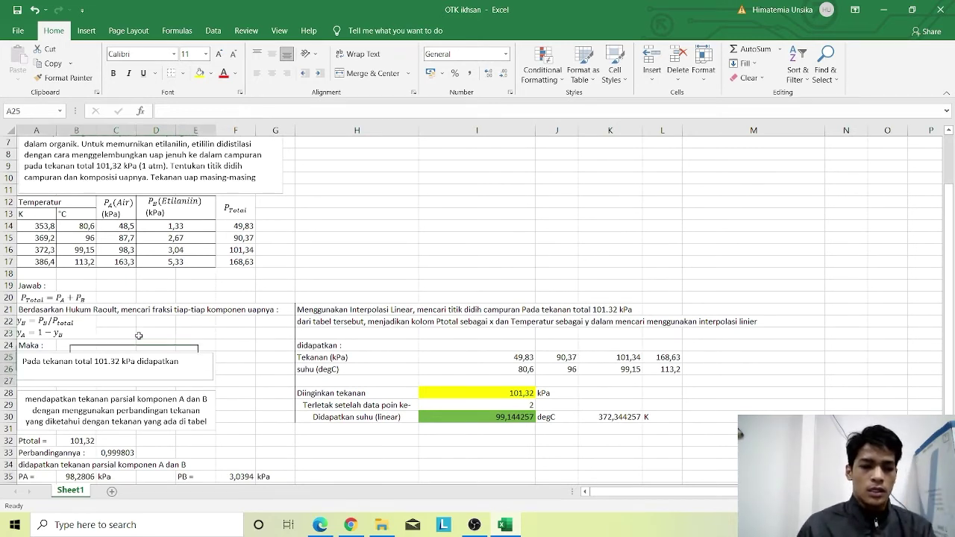
key(Down)
key(Down)
key(Down)
key(Down)
key(Down)
key(Down)
key(Down)
key(Down)
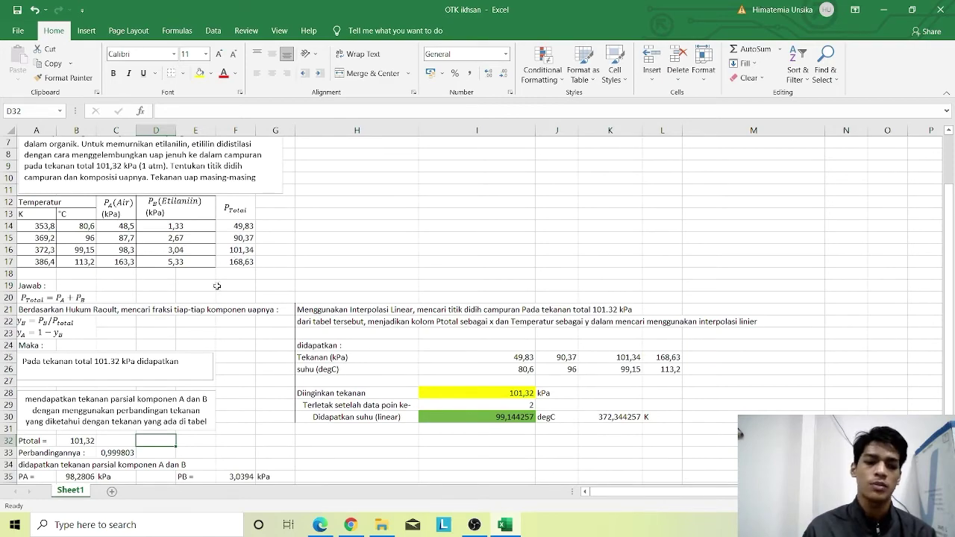
key(Down)
key(Down)
key(Down)
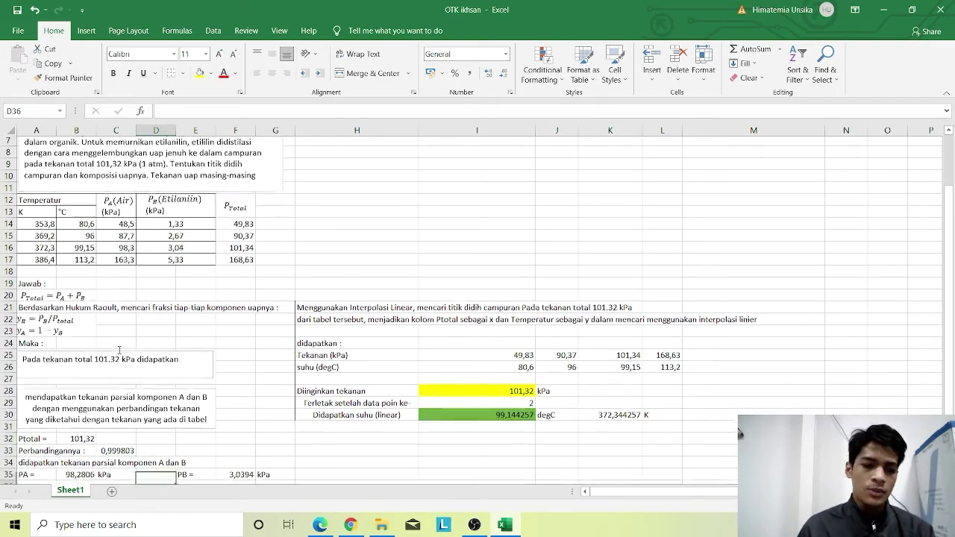
key(Down)
key(Down)
key(Down)
key(Down)
key(Down)
key(Down)
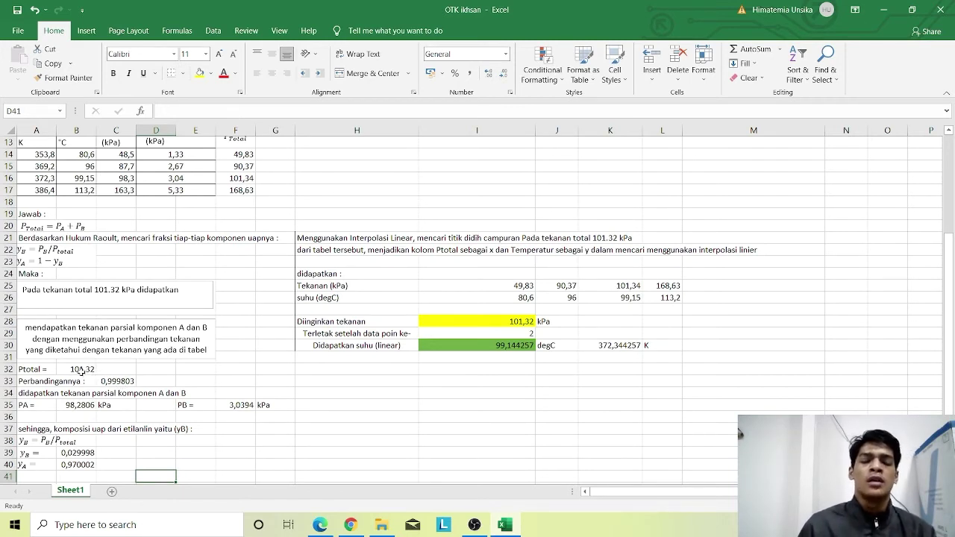
click(81, 370)
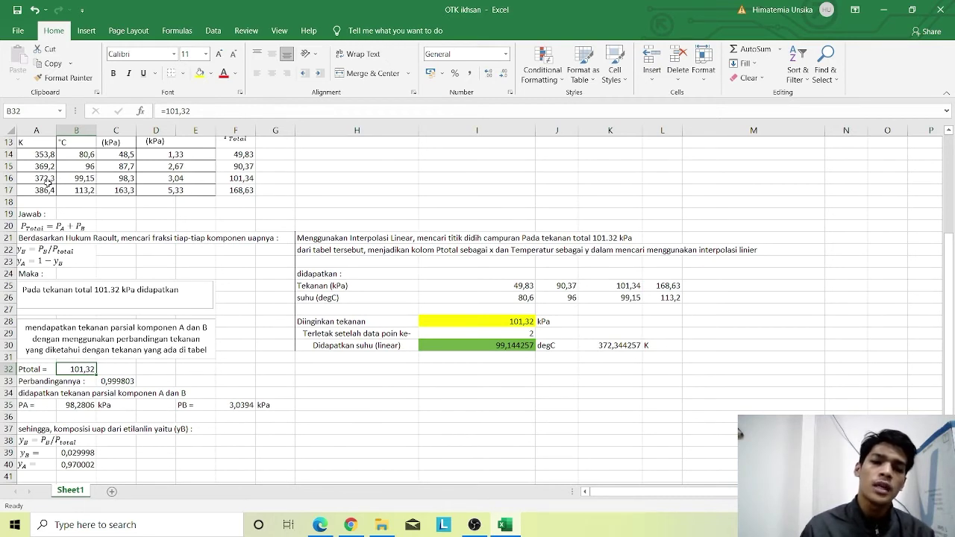
click(245, 179)
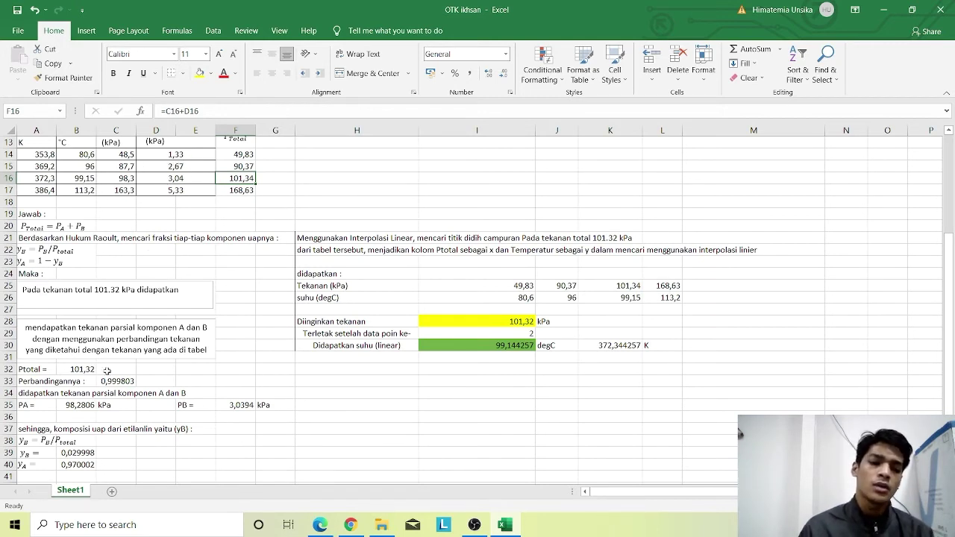
click(70, 405)
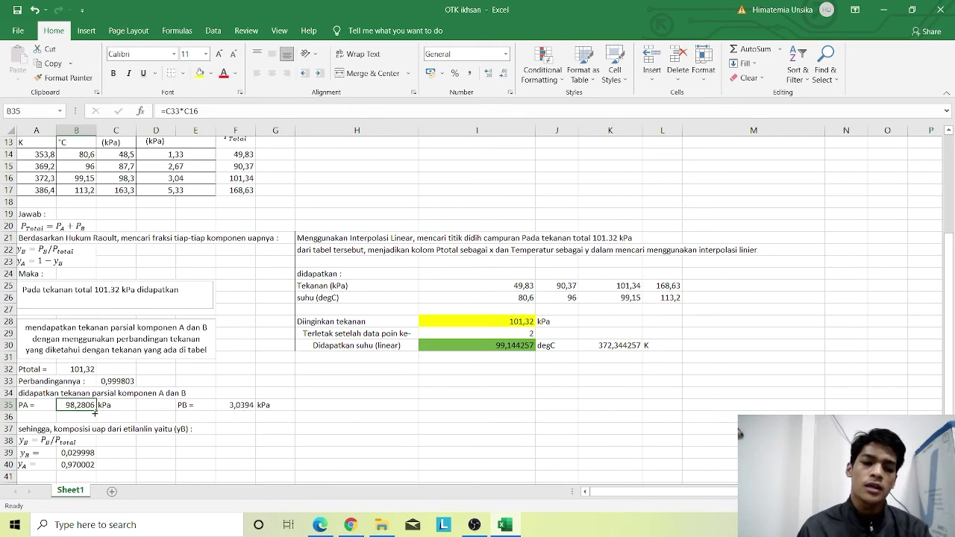
click(220, 416)
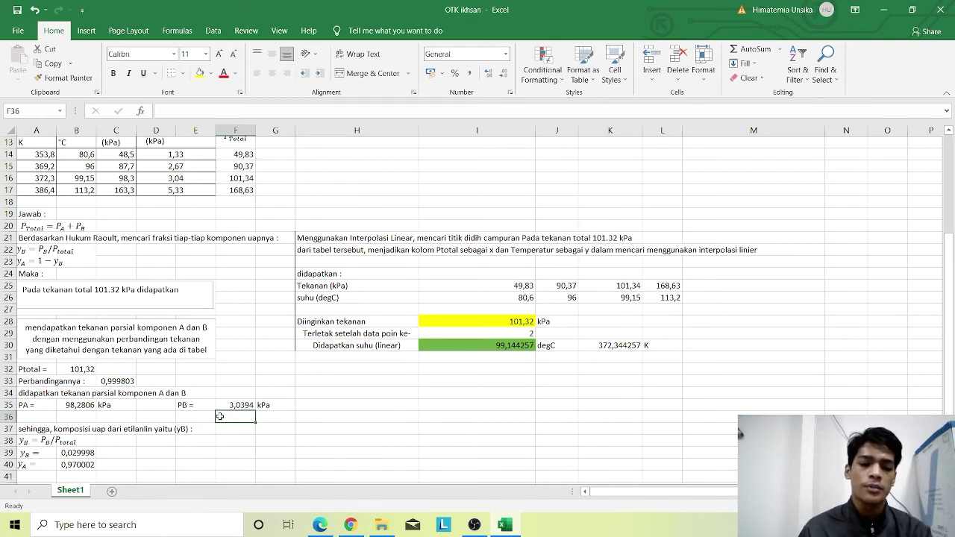
key(Down)
key(Down)
key(Down)
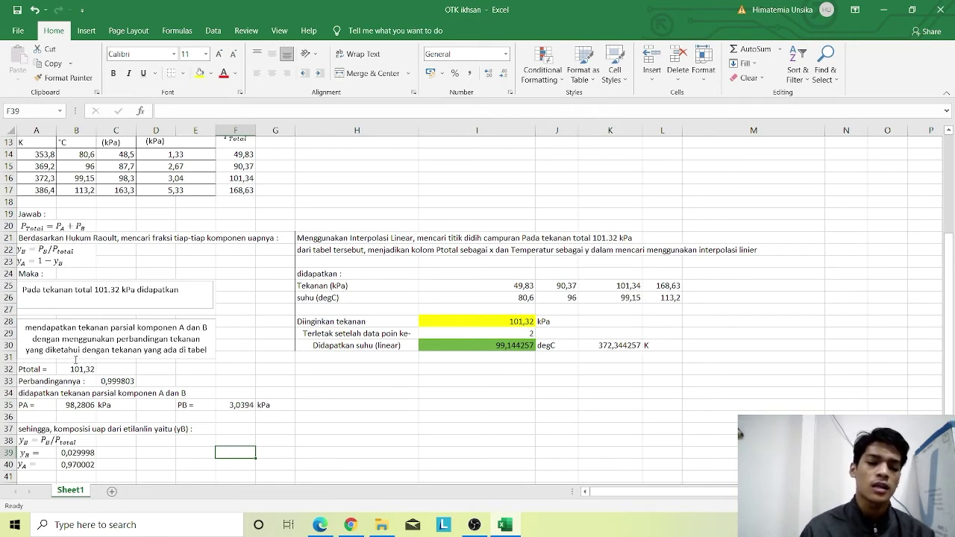
- Set B39 to =F35/B32 so yB evaluates to 0,029998
click(88, 452)
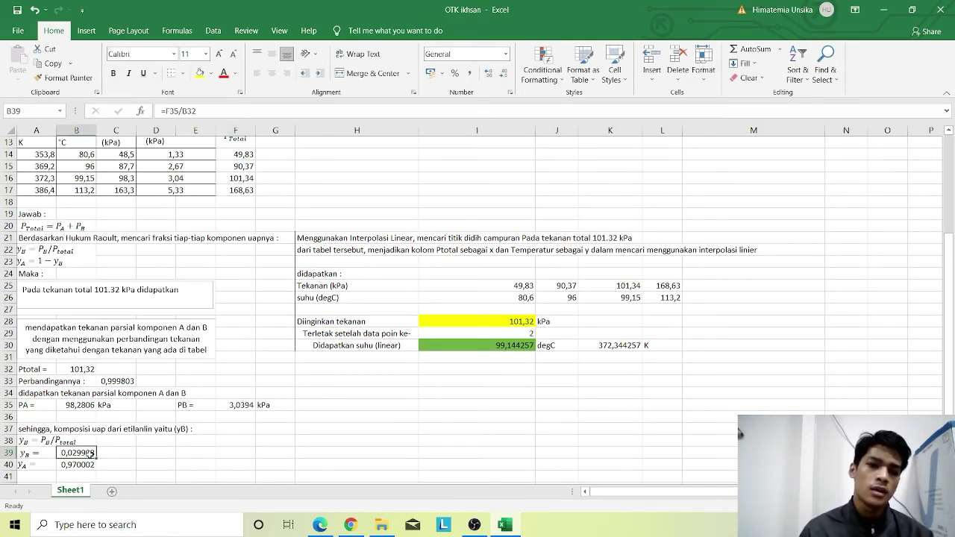
click(179, 111)
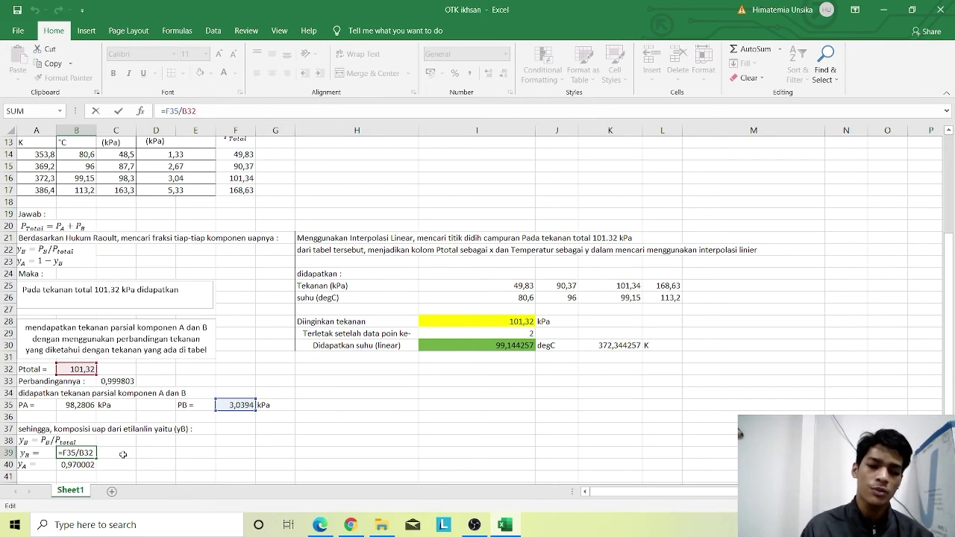
key(Return)
key(Return)
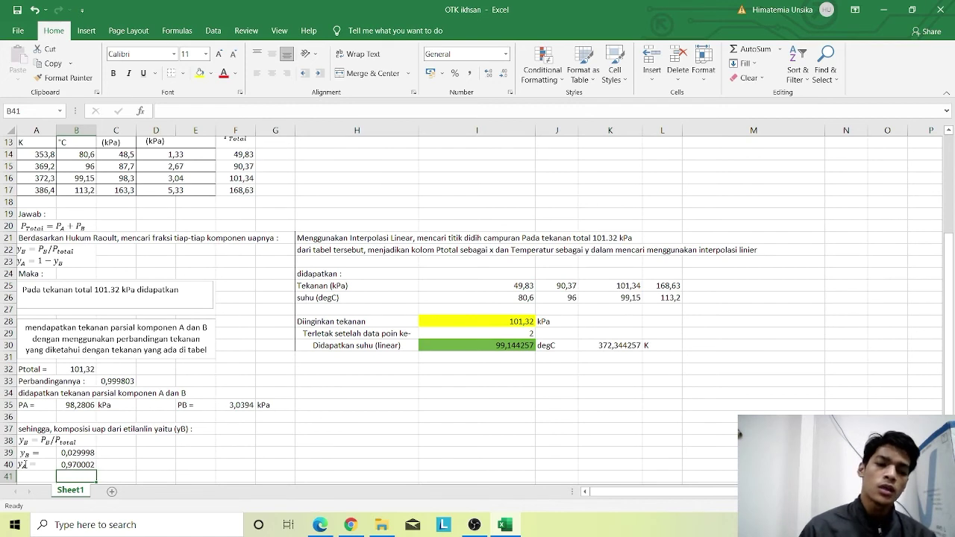
- Set B40 to =1-B39 so yA evaluates to 0,970002
click(67, 464)
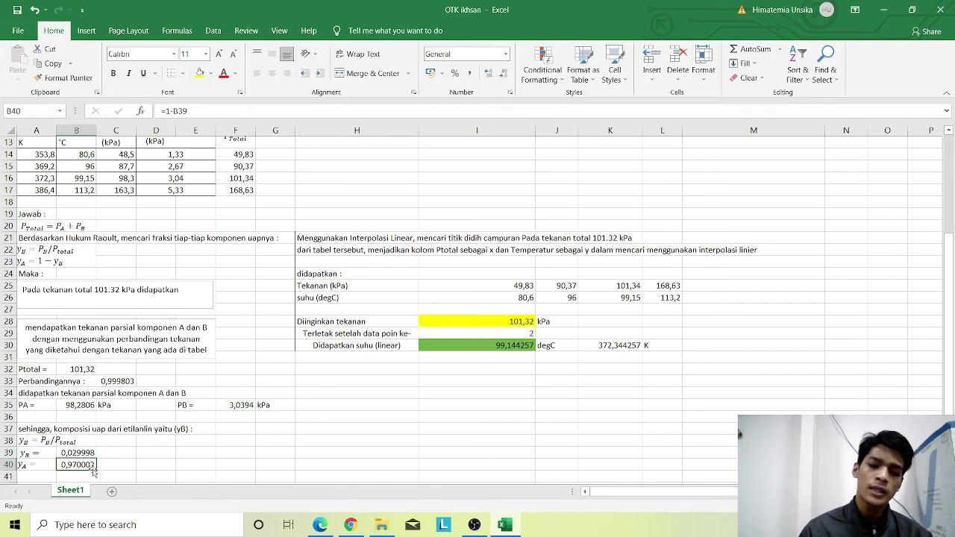
click(182, 111)
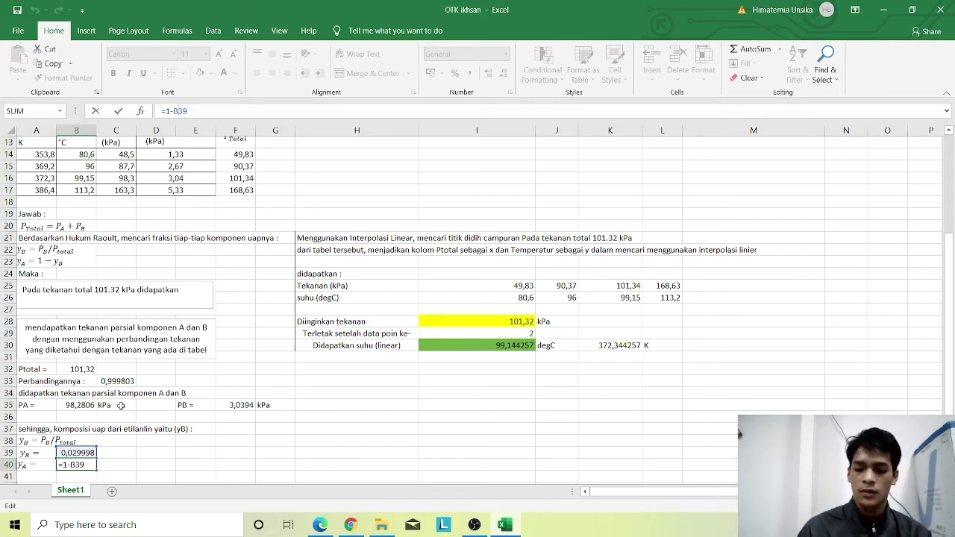
key(Return)
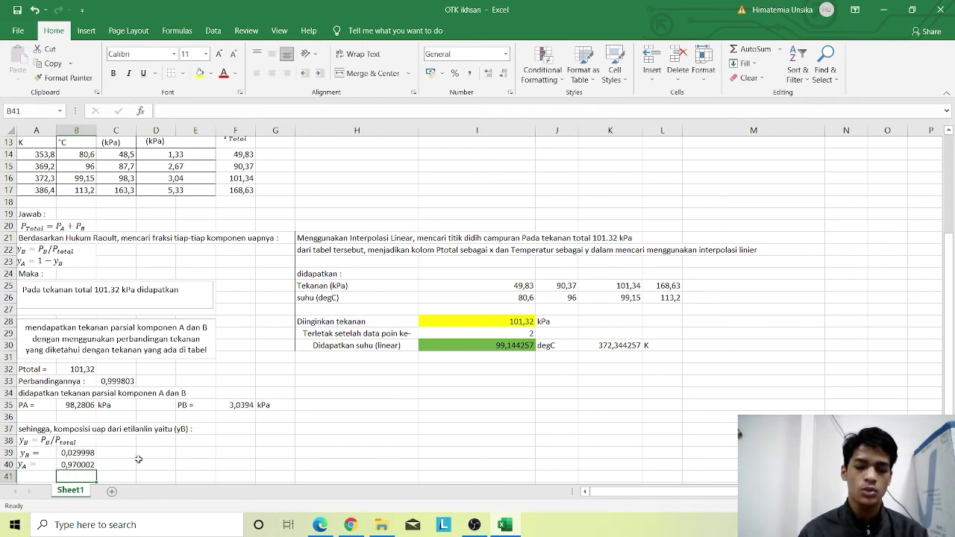
click(173, 450)
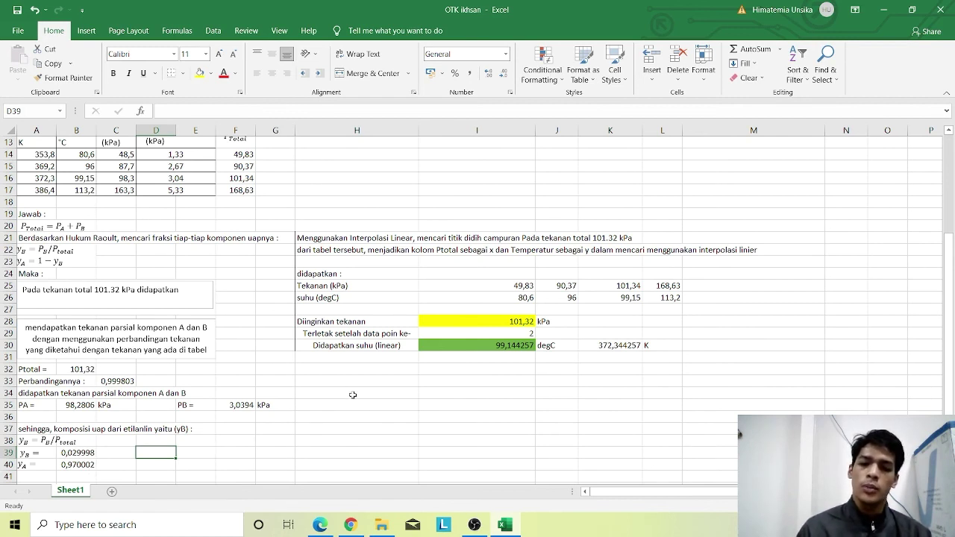
click(508, 343)
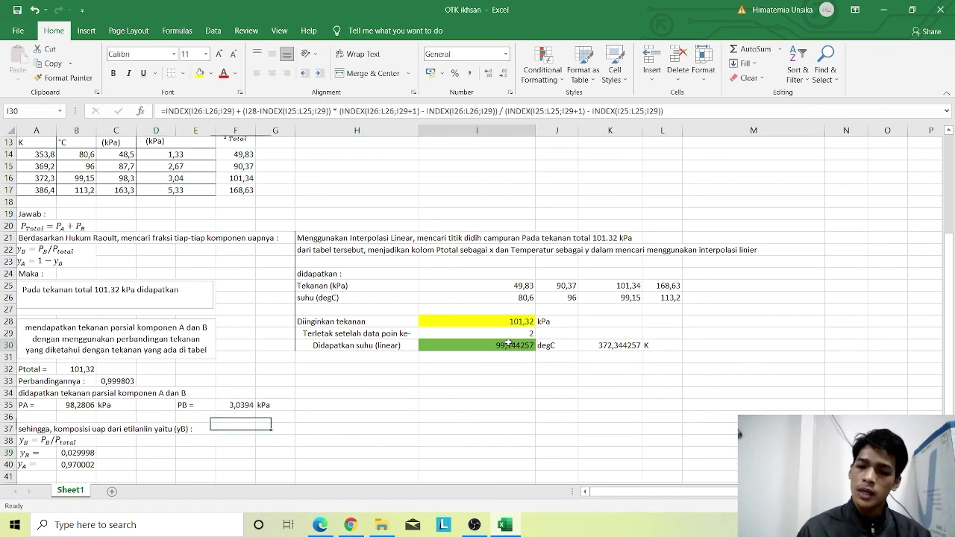